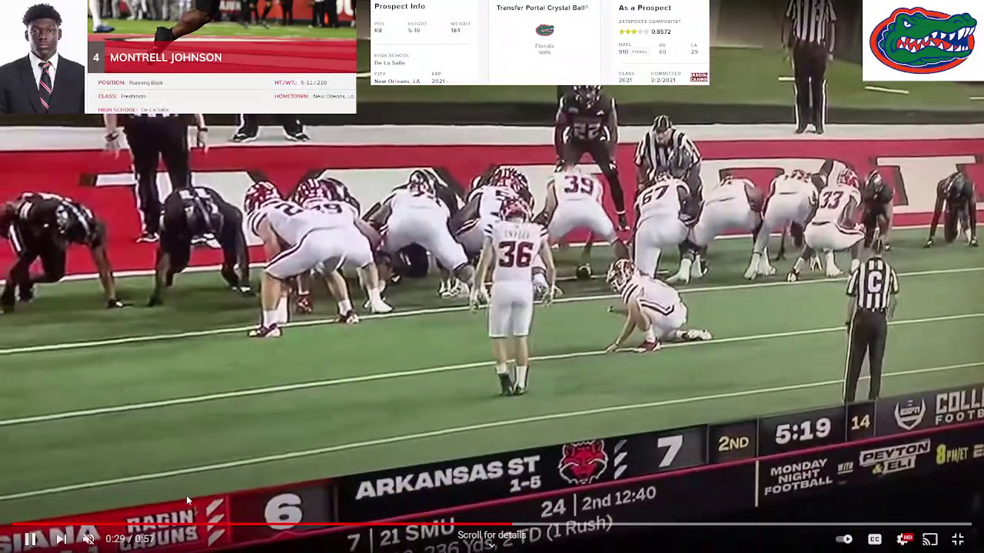
{"action": "left_click", "coordinate": [256, 309]}
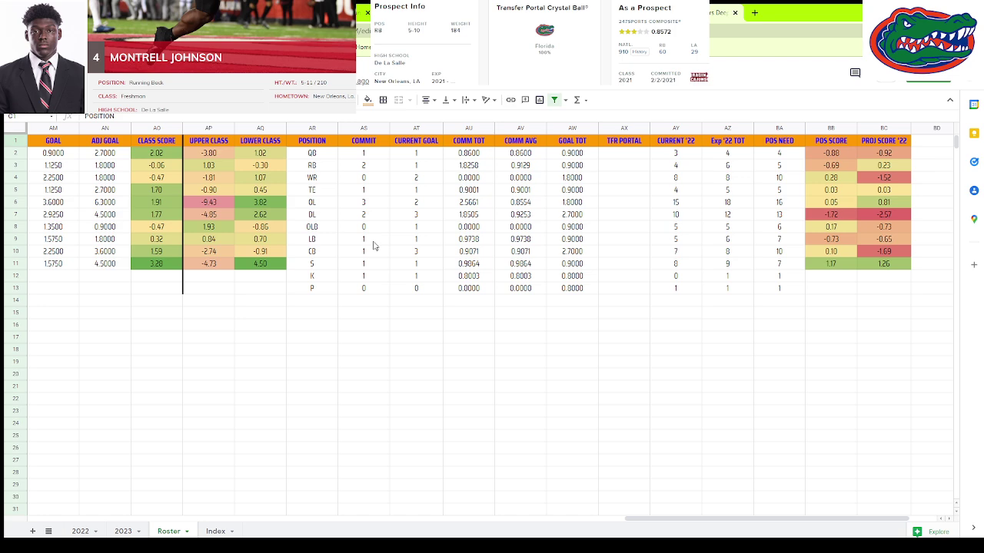
Examine the RB row's POS SCORE and PROJ SCORE '22 on the Roster sheet, along with the score color key.
{"action": "key", "text": "ctrl+Home"}
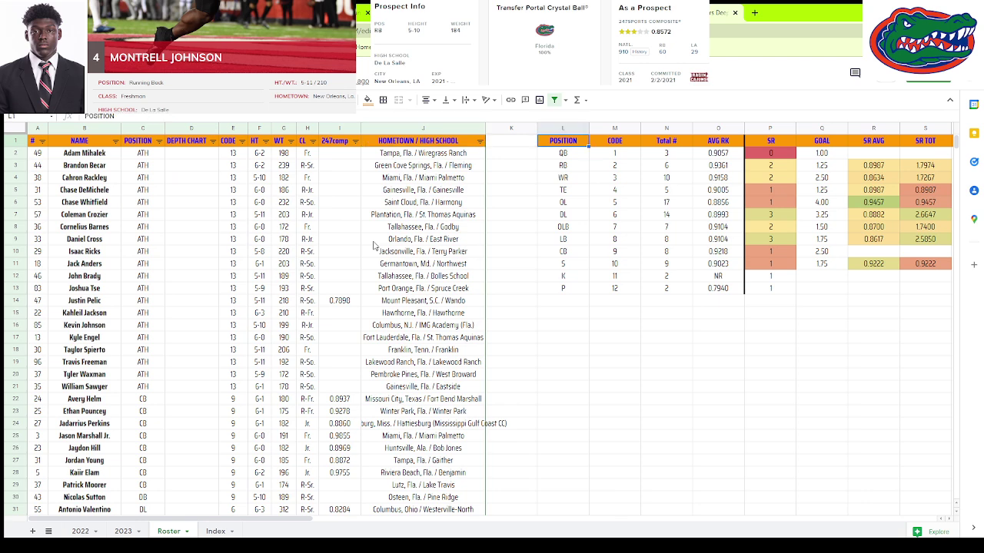
{"action": "key", "text": "ctrl+Right"}
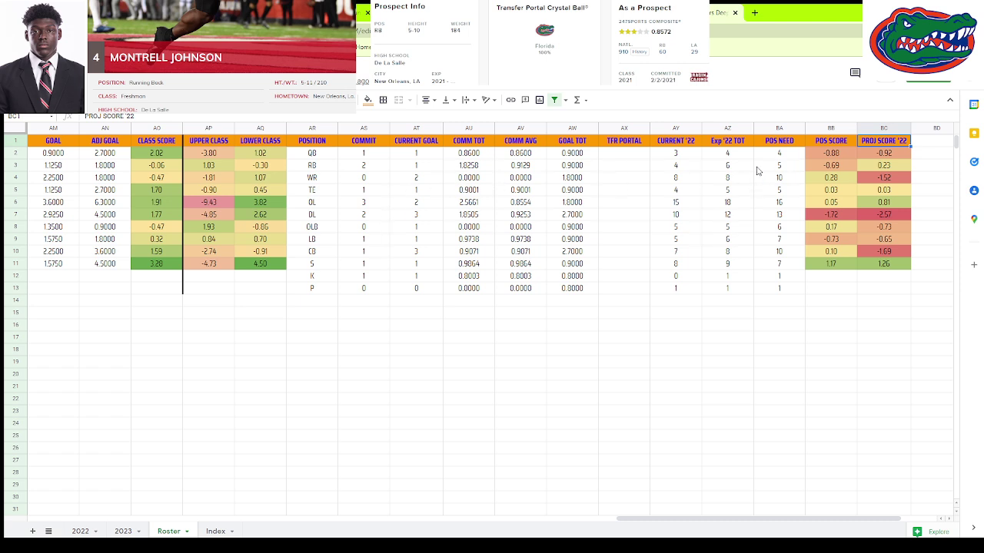
{"action": "left_click", "coordinate": [17, 165]}
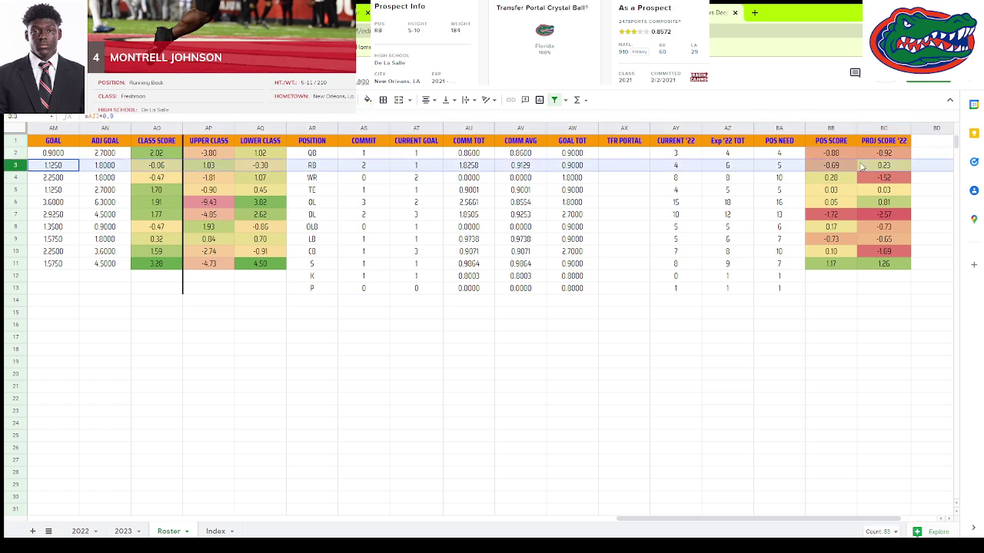
{"action": "left_click", "coordinate": [884, 127]}
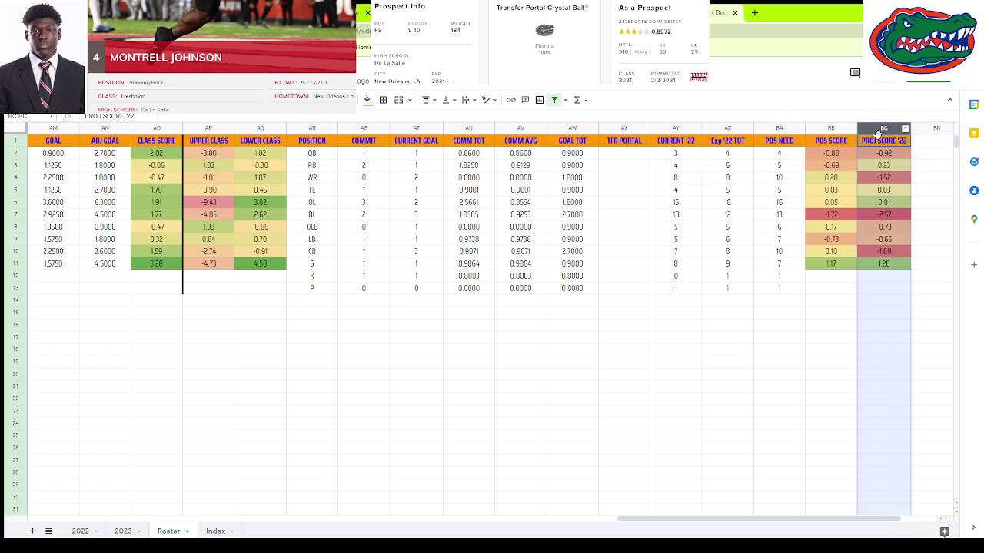
{"action": "left_click", "coordinate": [916, 170]}
{"action": "left_click", "coordinate": [901, 170]}
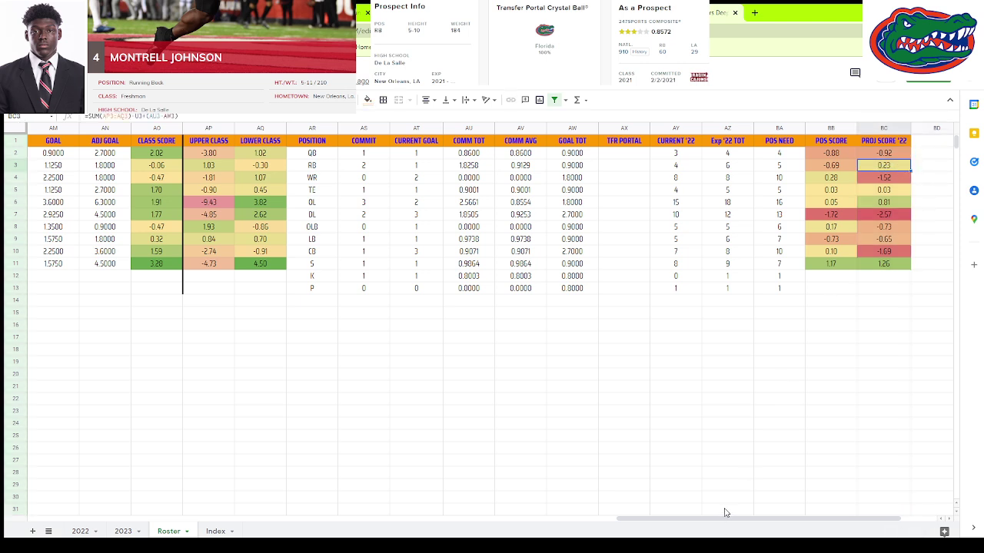
{"action": "left_click_drag", "start_coordinate": [766, 519], "coordinate": [801, 522]}
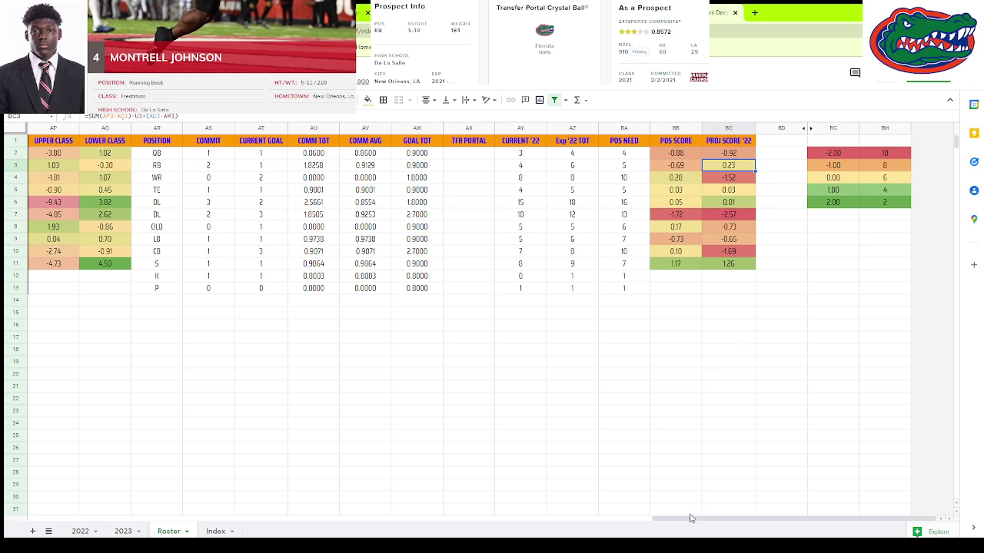
Filter the roster table's POSITION column to show only RB.
{"action": "left_click_drag", "start_coordinate": [639, 519], "coordinate": [92, 519]}
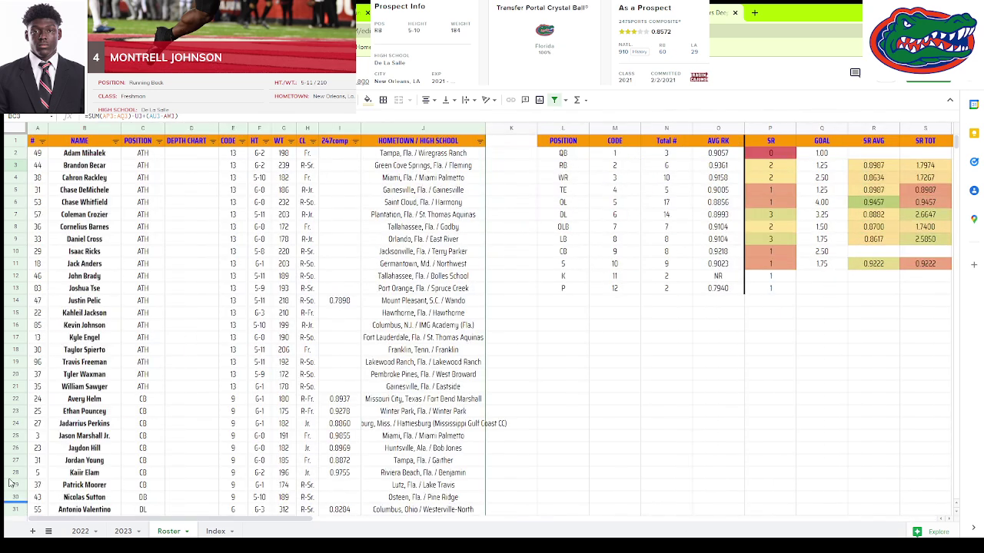
{"action": "left_click", "coordinate": [160, 143]}
{"action": "left_click", "coordinate": [59, 268]}
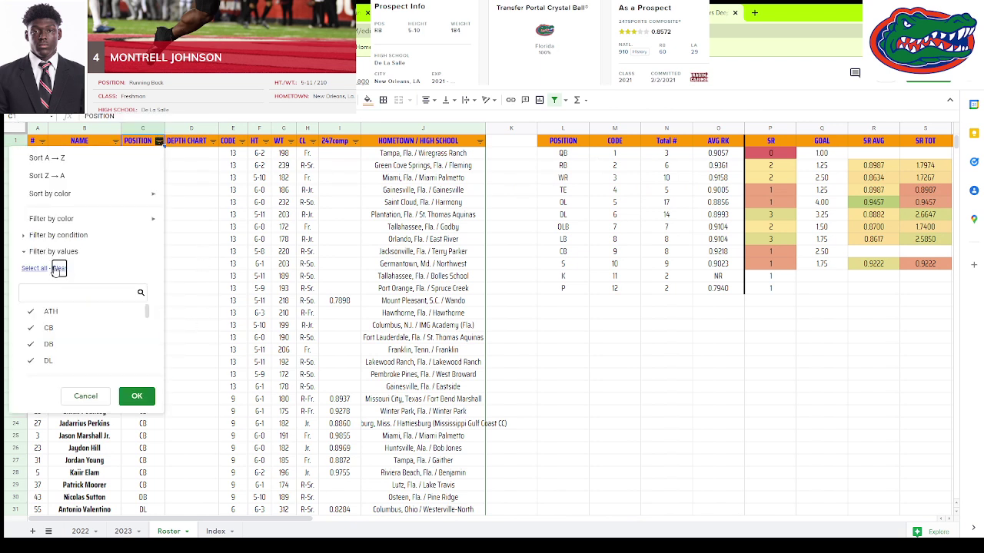
{"action": "scroll", "coordinate": [79, 342], "scroll_direction": "down", "scroll_amount": 3}
{"action": "scroll", "coordinate": [77, 346], "scroll_direction": "up", "scroll_amount": 1}
{"action": "left_click", "coordinate": [75, 353]}
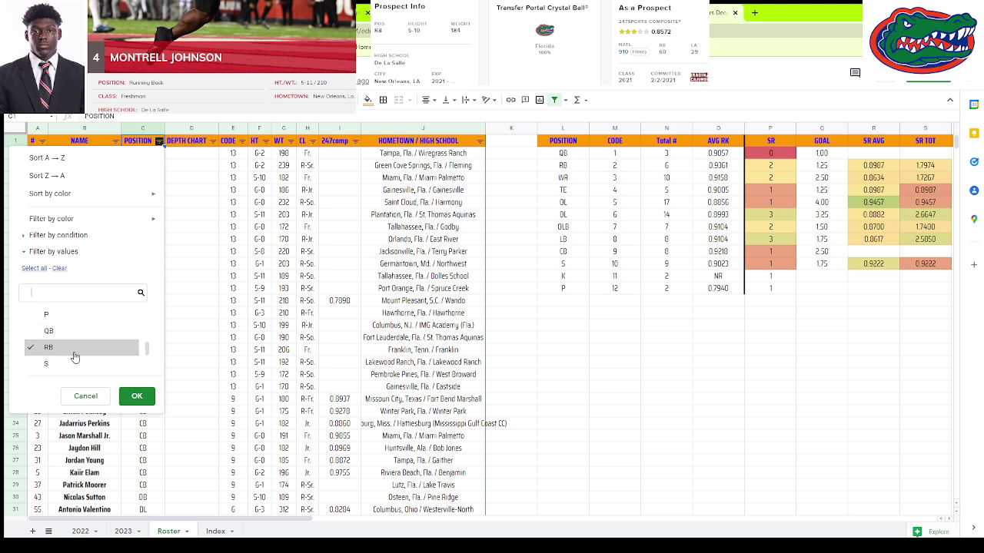
{"action": "left_click", "coordinate": [153, 392]}
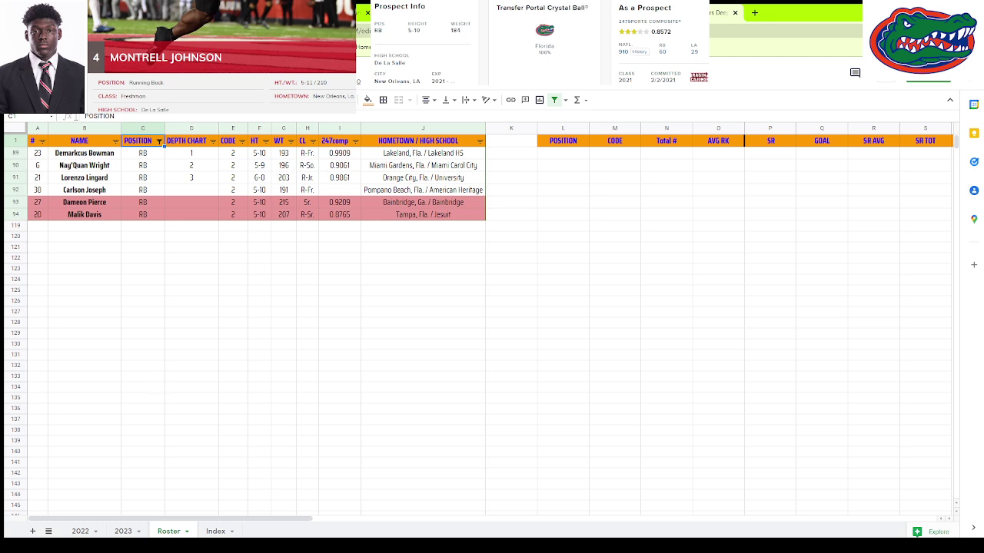
Review the roster rows of the running backs ranked 1 to 3 on the depth chart, one by one.
{"action": "left_click", "coordinate": [198, 153]}
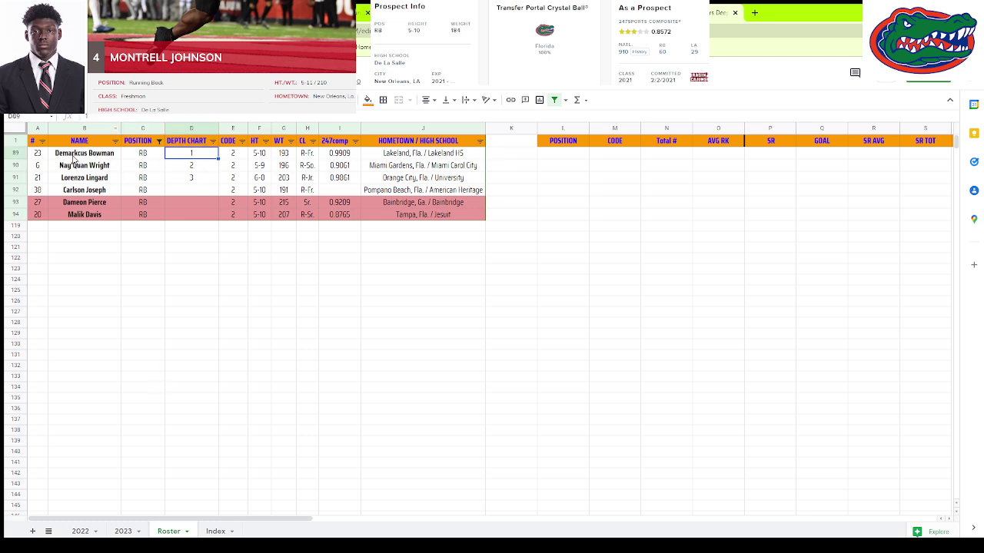
{"action": "left_click", "coordinate": [6, 153]}
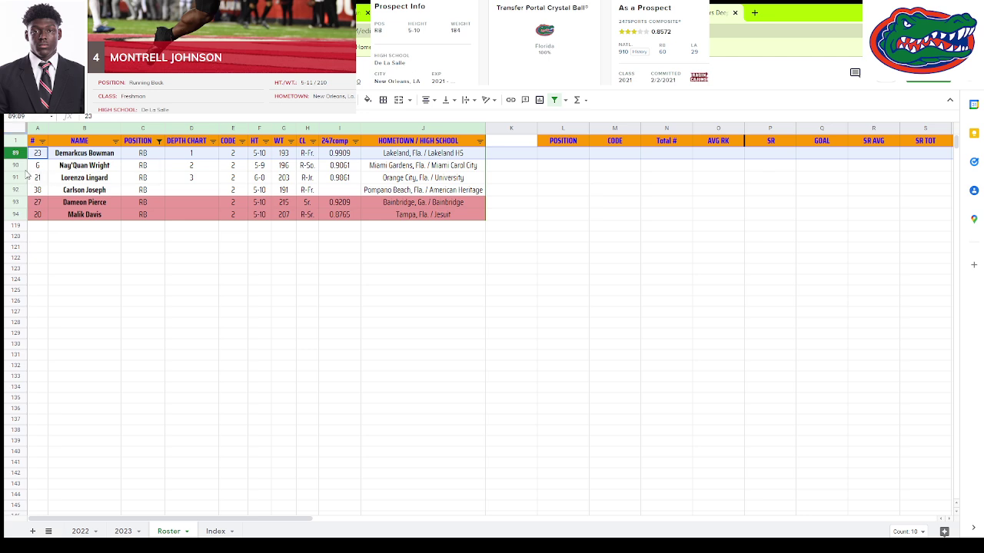
{"action": "left_click", "coordinate": [11, 165]}
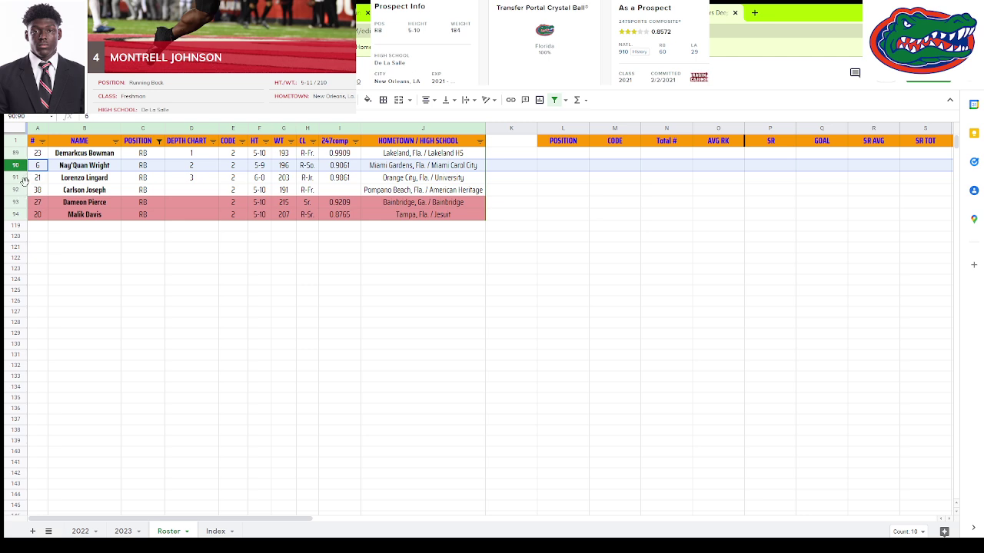
{"action": "left_click", "coordinate": [19, 177]}
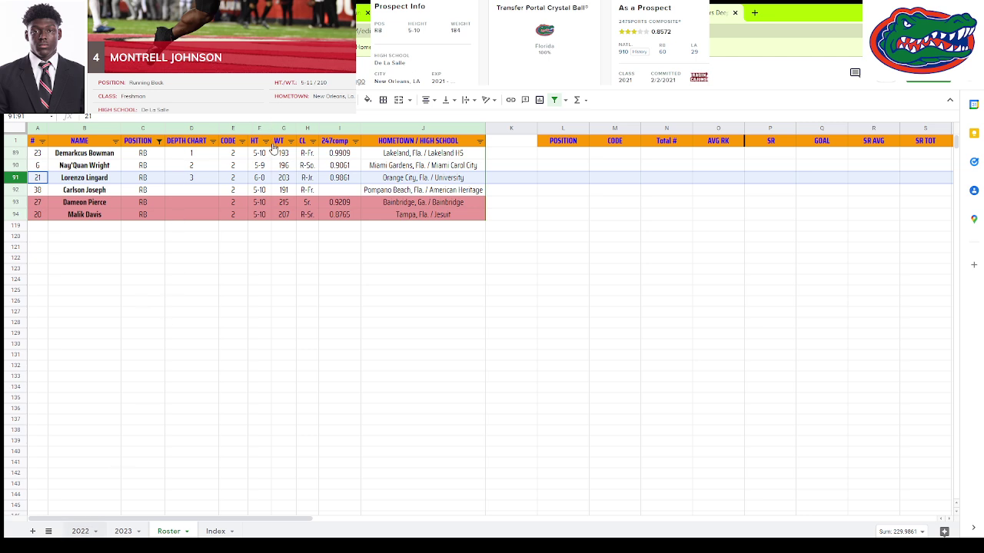
Open the 2022 sheet and examine the Louisiana-Lafayette running back's row, including his 247 Composite value.
{"action": "left_click", "coordinate": [80, 531]}
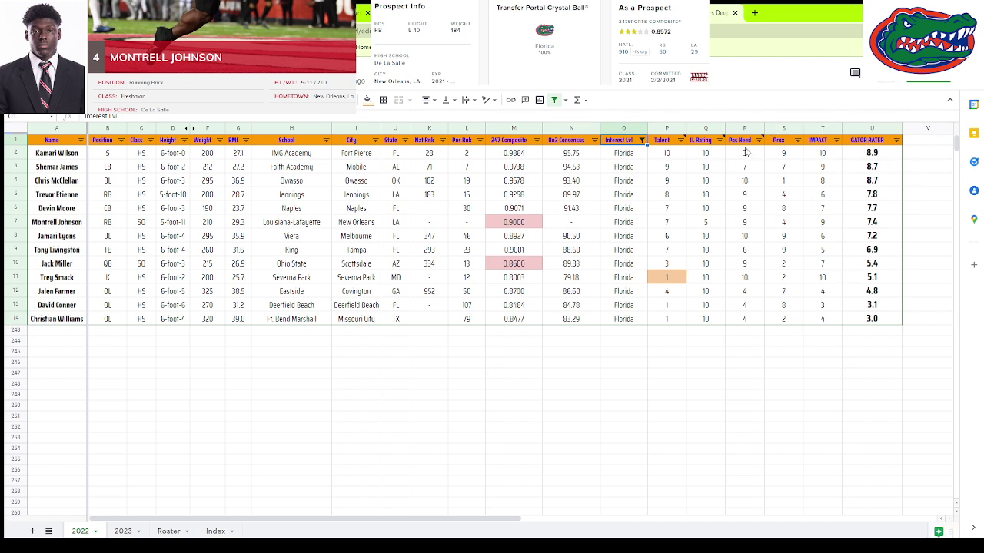
{"action": "mouse_move", "coordinate": [698, 135]}
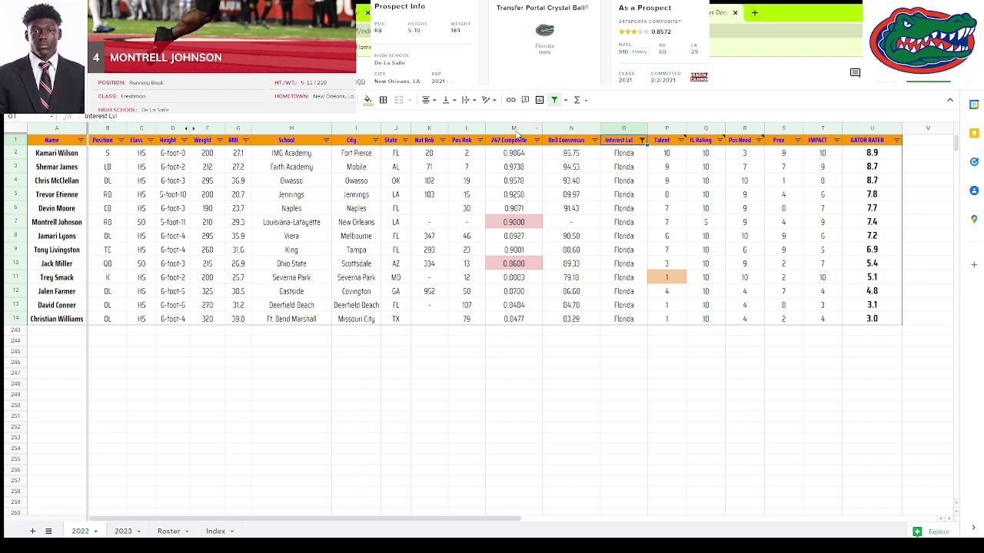
{"action": "left_click", "coordinate": [519, 226]}
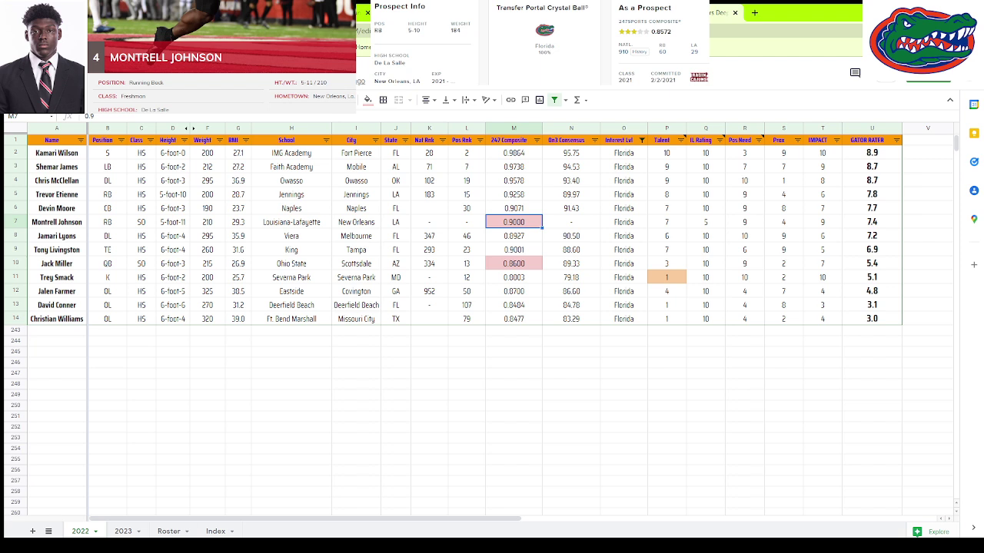
{"action": "left_click", "coordinate": [6, 222]}
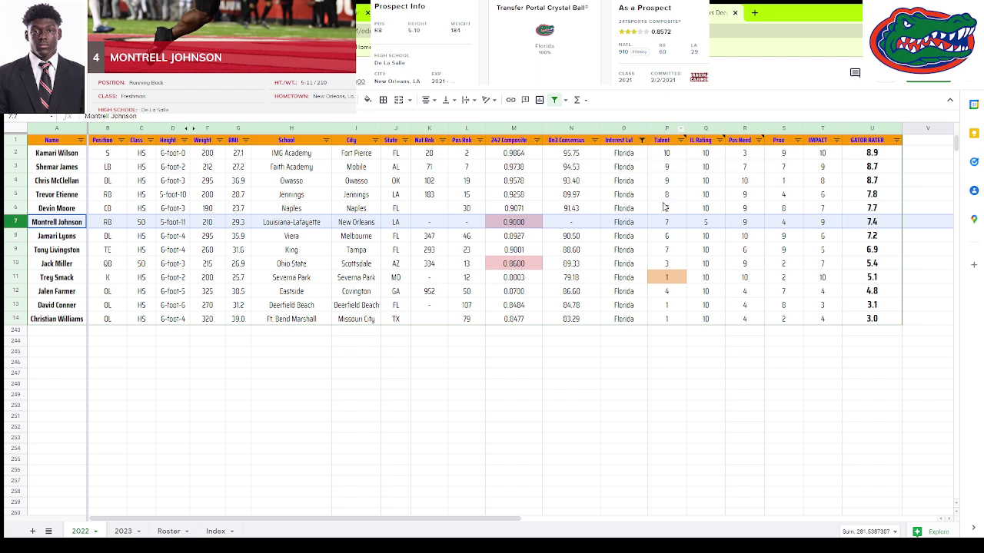
Set the Louisiana-Lafayette running back's IL Rating to 10 and sort the 2022 sheet by GATOR RATER from Z to A.
{"action": "left_click", "coordinate": [714, 224]}
{"action": "type", "text": "10"}
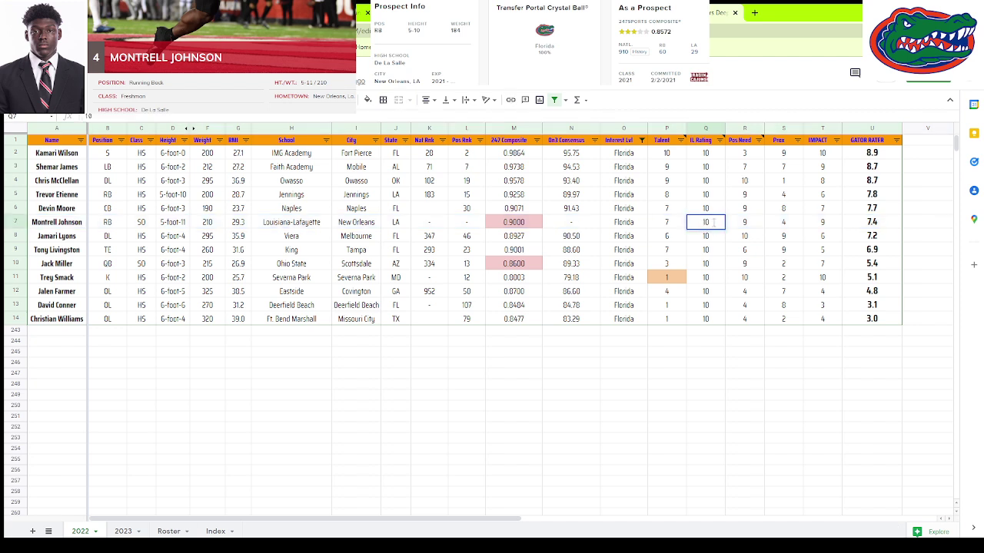
{"action": "key", "text": "Return"}
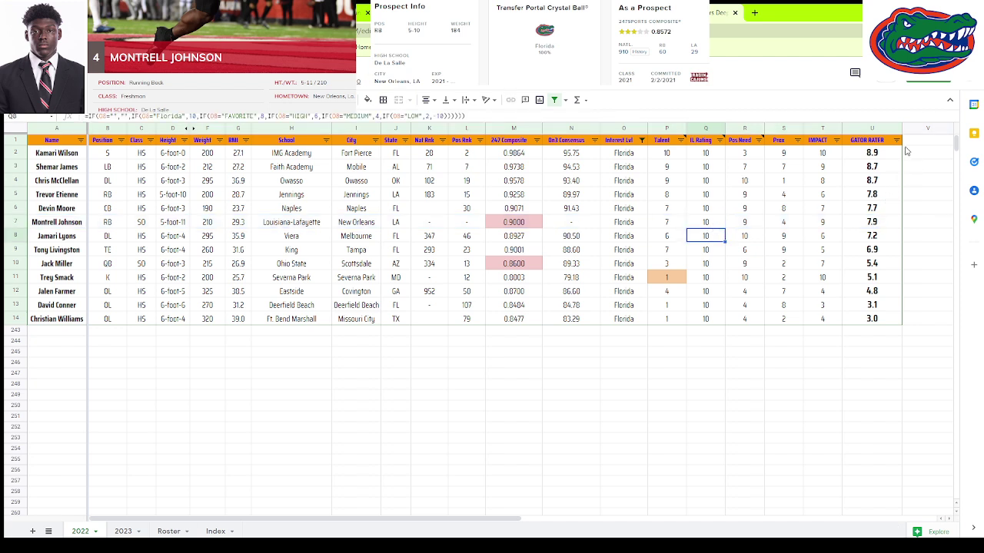
{"action": "left_click", "coordinate": [896, 140]}
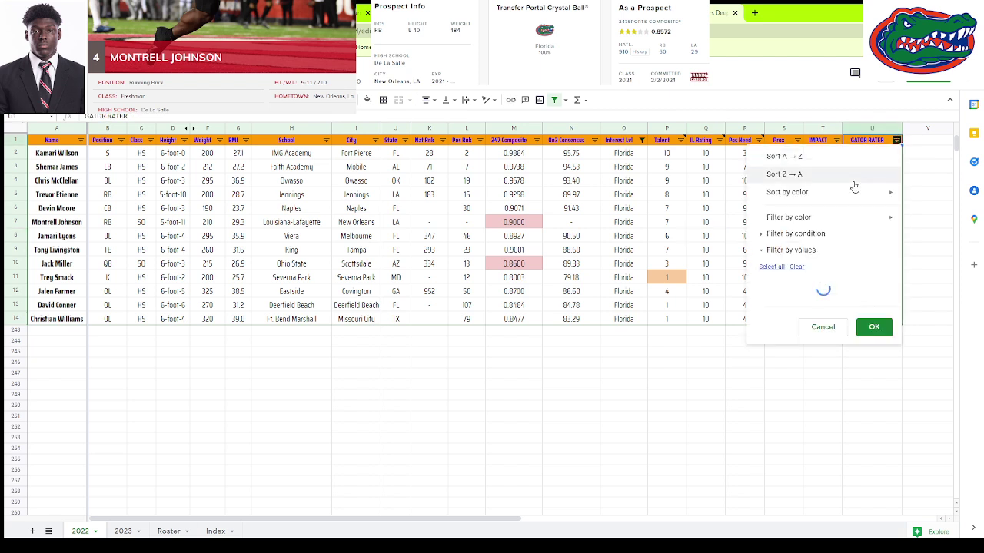
{"action": "left_click", "coordinate": [809, 175]}
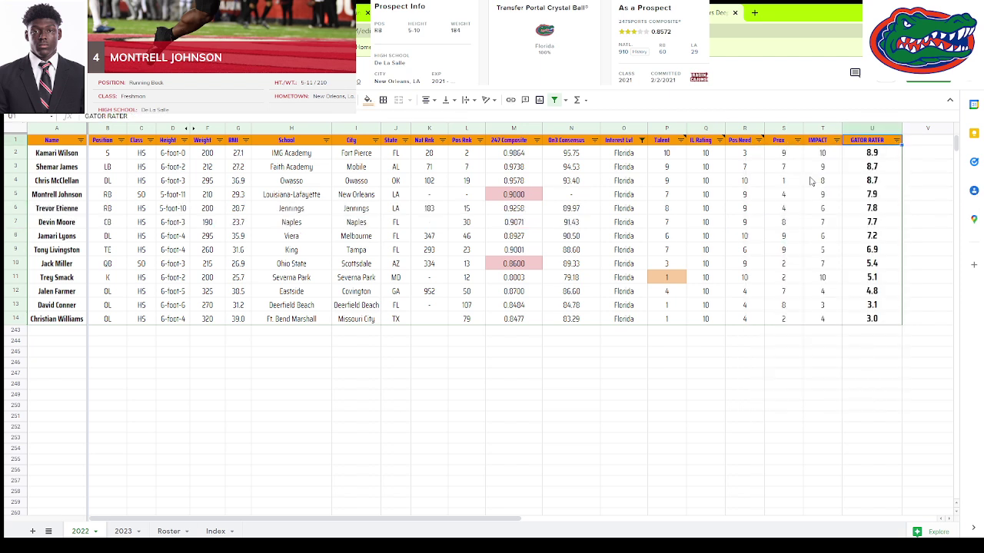
Examine the Louisiana-Lafayette running back's GATOR RATER formula and his IMPACT score against the rest of the column.
{"action": "left_click", "coordinate": [6, 195]}
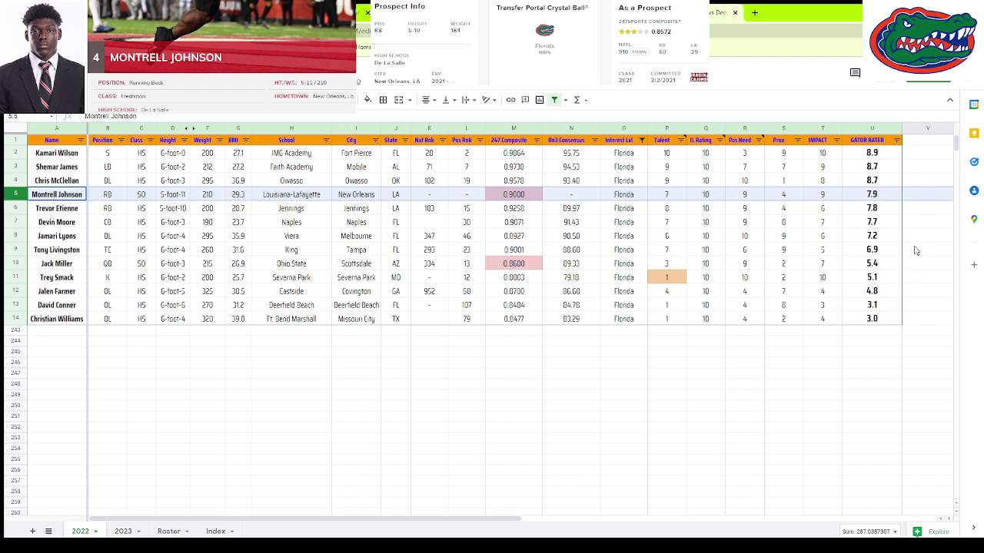
{"action": "left_click", "coordinate": [881, 198]}
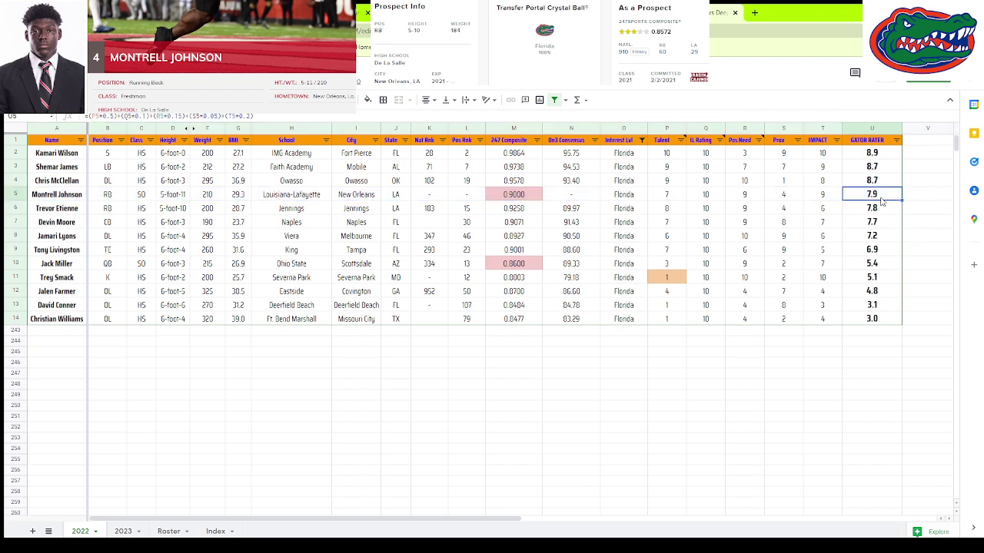
{"action": "left_click", "coordinate": [825, 196]}
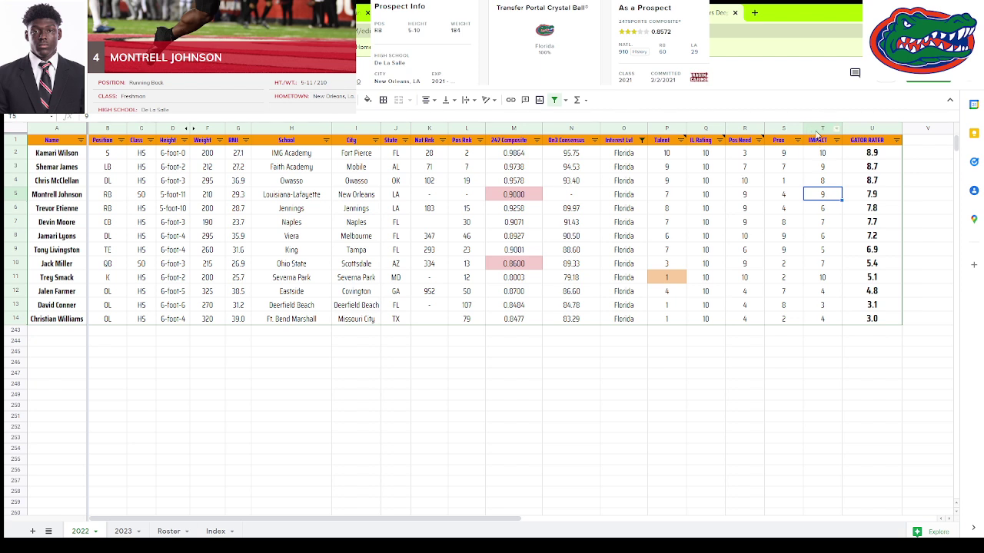
{"action": "left_click", "coordinate": [816, 128]}
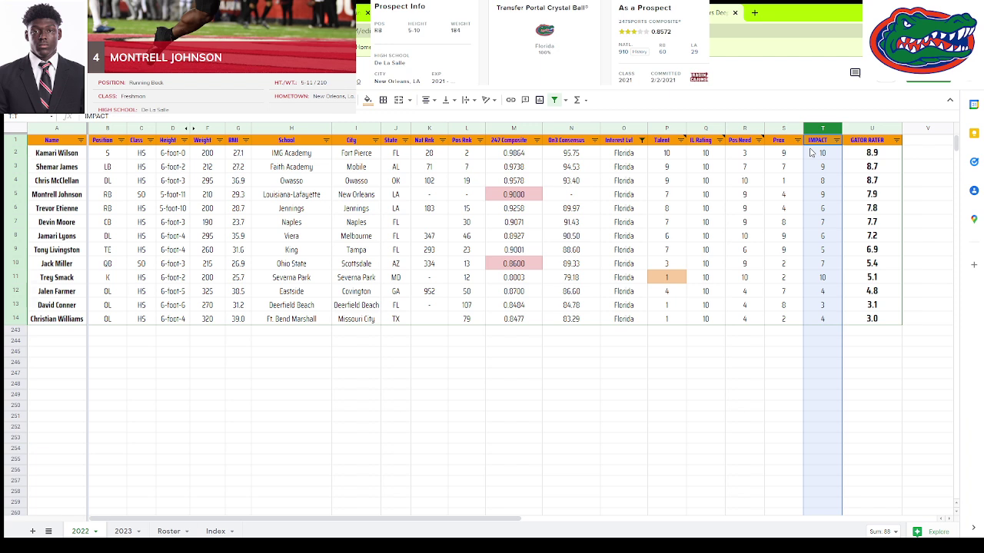
{"action": "left_click", "coordinate": [838, 196]}
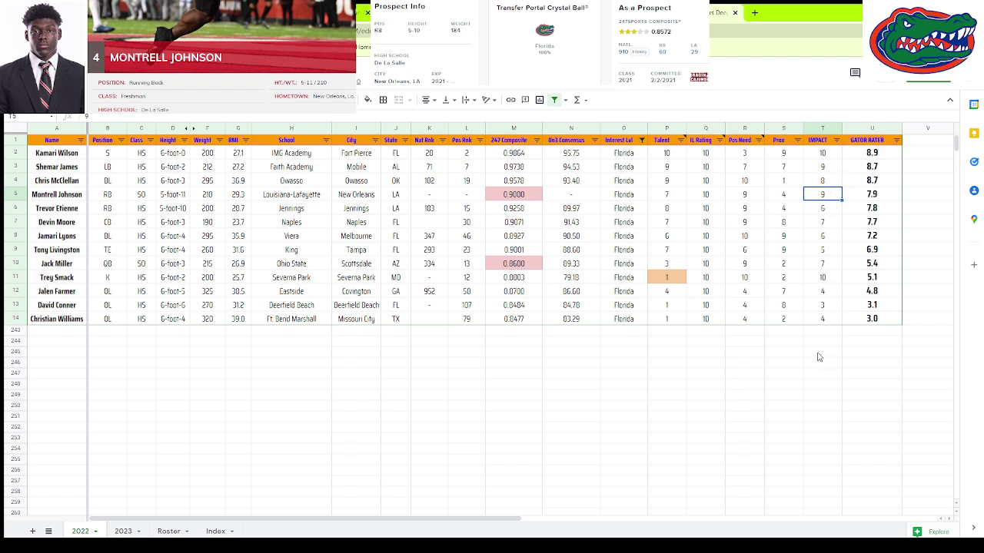
Compare the IMPACT scores of the recruits in rows 2, 3 and 11 within the whole IMPACT column.
{"action": "left_click", "coordinate": [9, 165]}
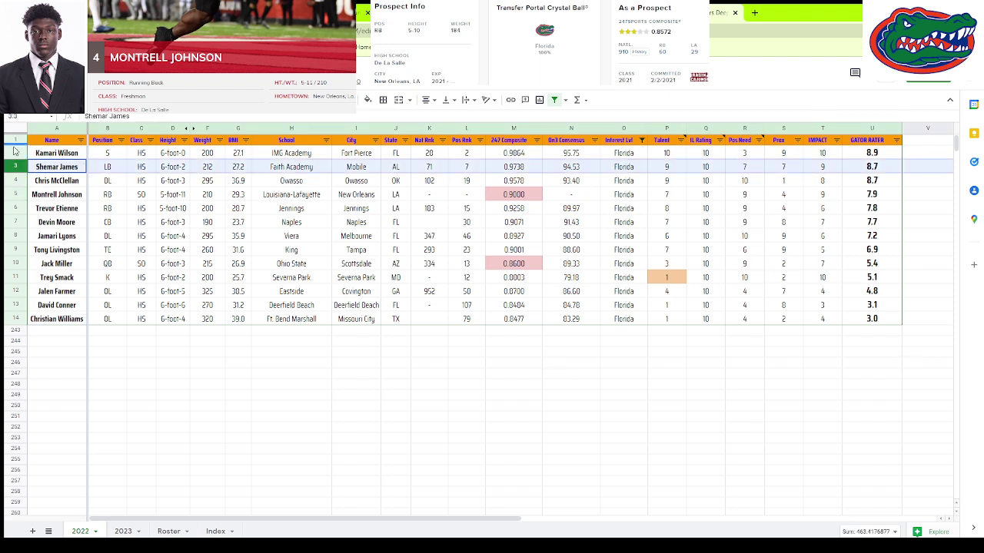
{"action": "left_click", "coordinate": [15, 153]}
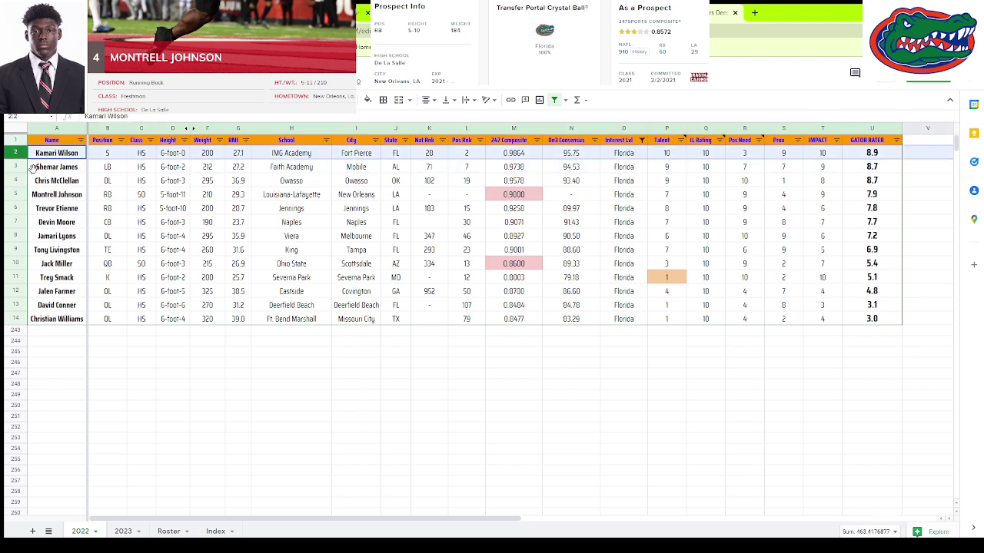
{"action": "left_click", "coordinate": [14, 278]}
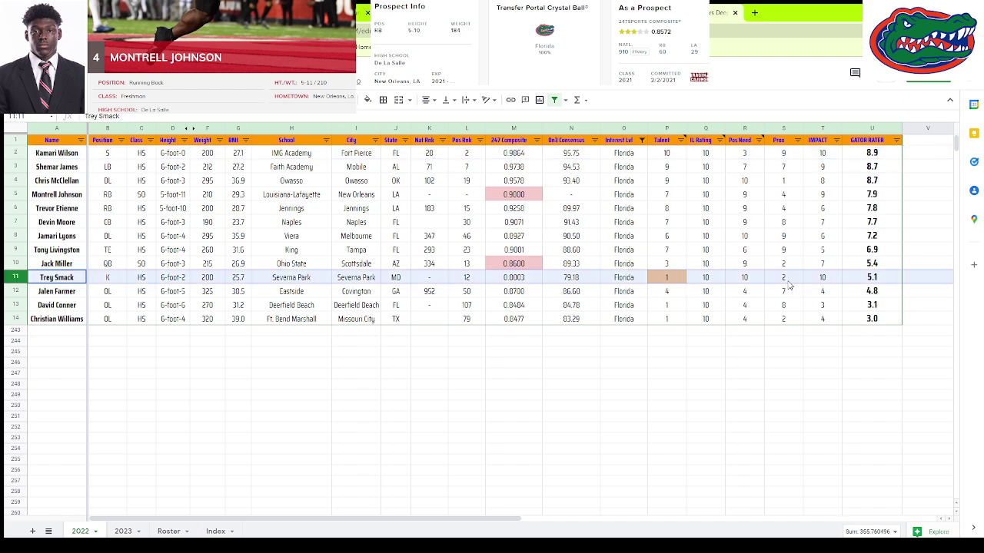
{"action": "left_click", "coordinate": [824, 129]}
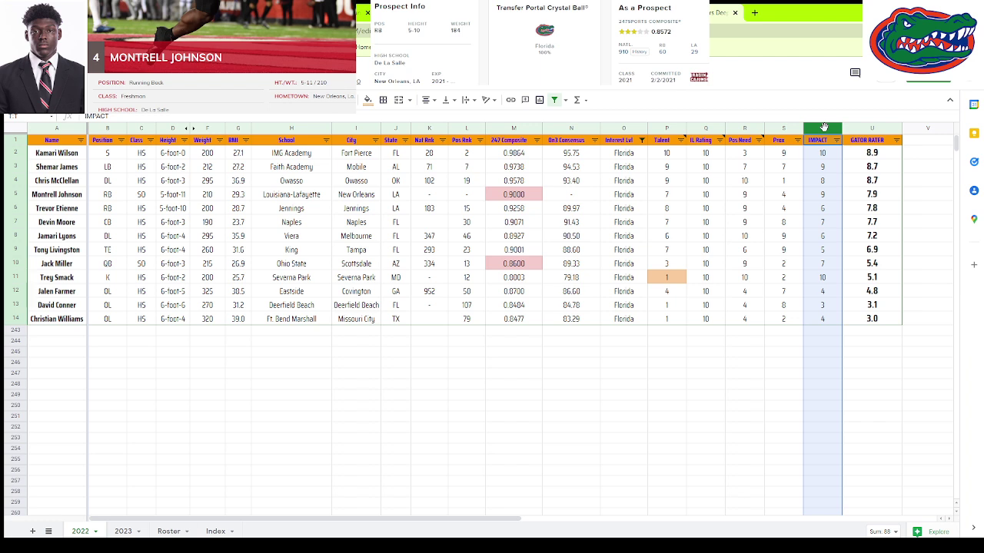
Review the GATOR RATER column and the Louisiana-Lafayette running back's overall rating in row 5.
{"action": "left_click", "coordinate": [864, 129]}
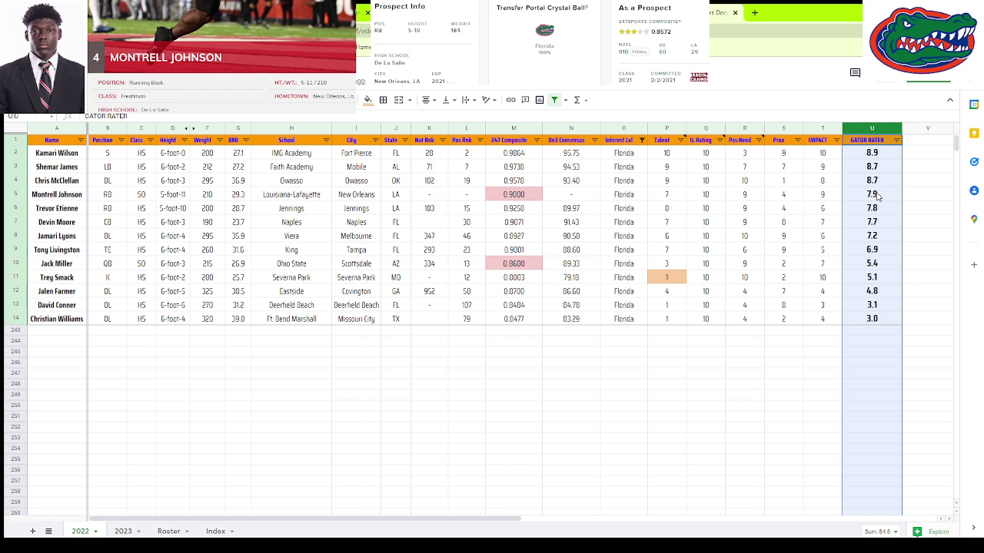
{"action": "left_click", "coordinate": [877, 197]}
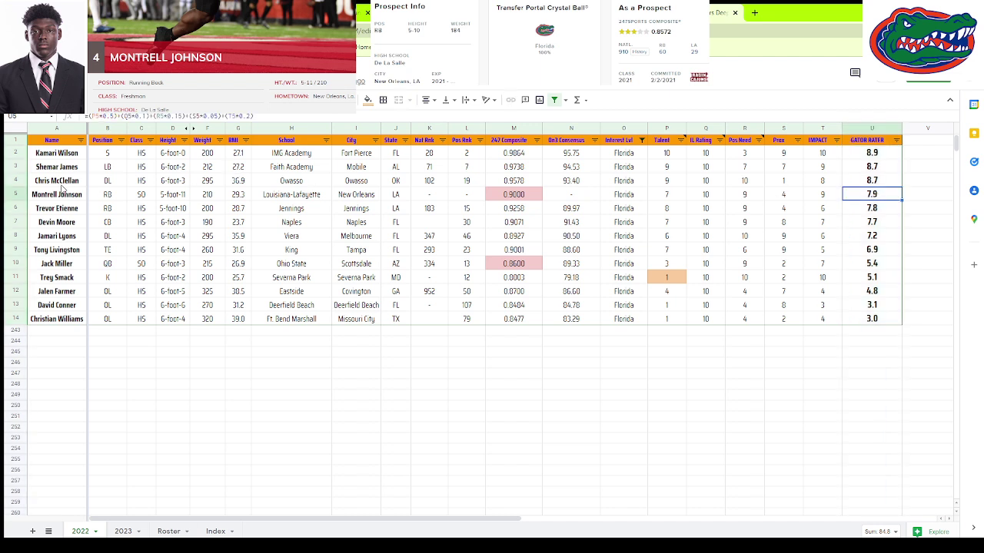
{"action": "left_click", "coordinate": [7, 192]}
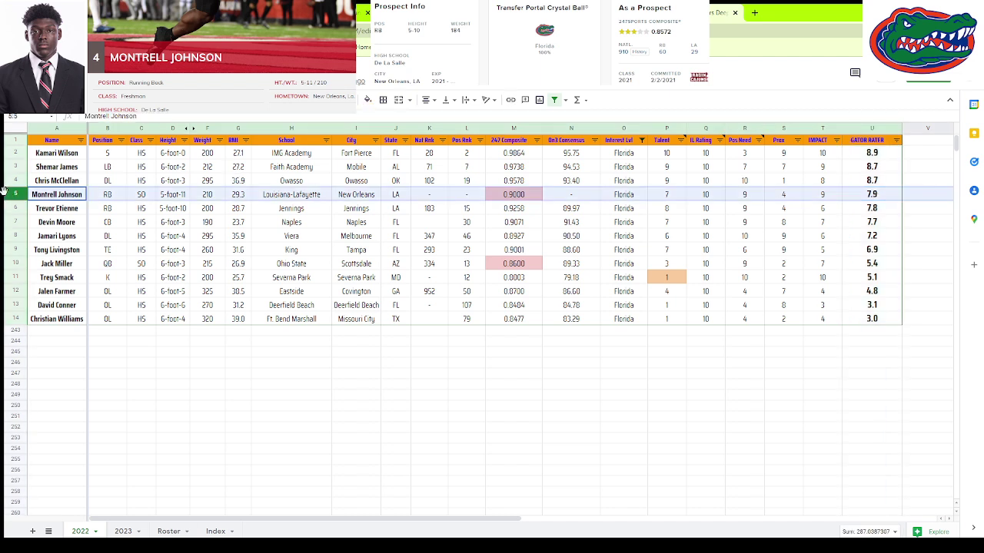